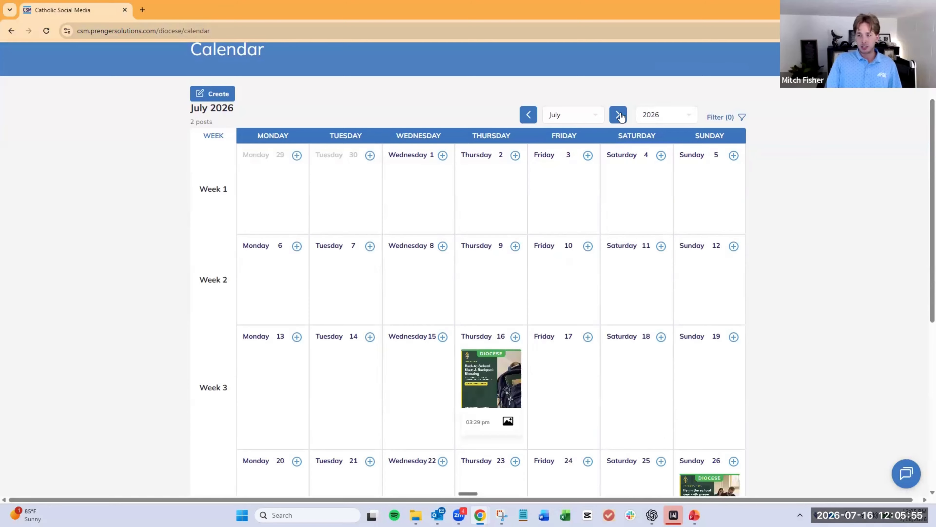
Step: Show August 2026 in the calendar and bring the week of August 16 into view
click(618, 115)
scroll(750, 281, down, 2)
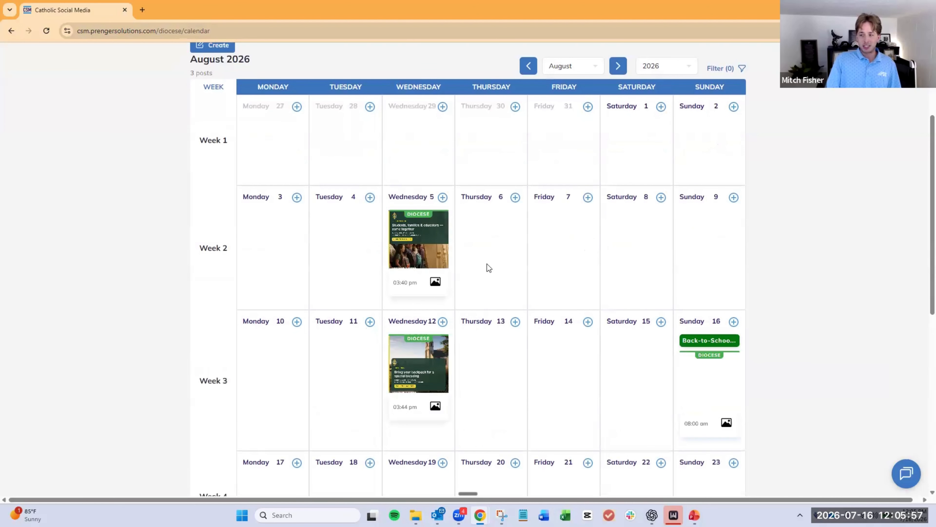
scroll(755, 342, down, 1)
scroll(755, 347, down, 1)
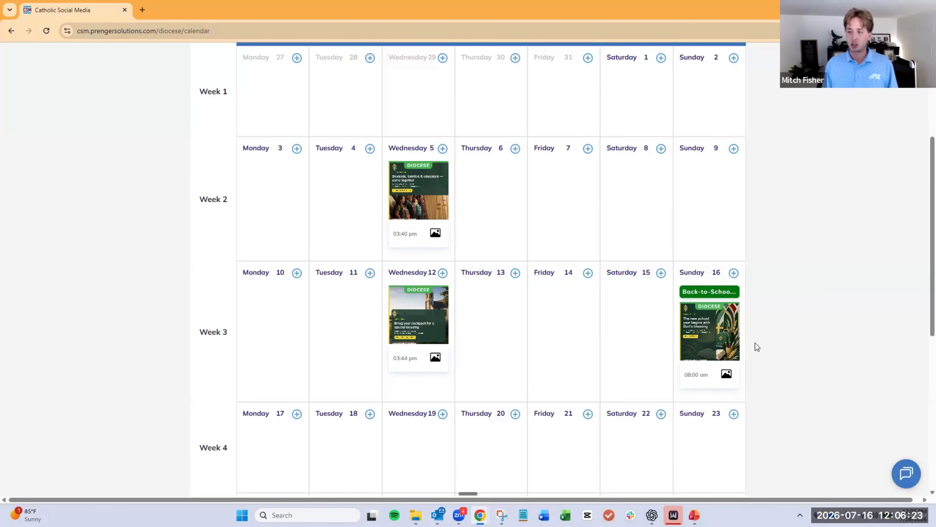
scroll(597, 360, down, 1)
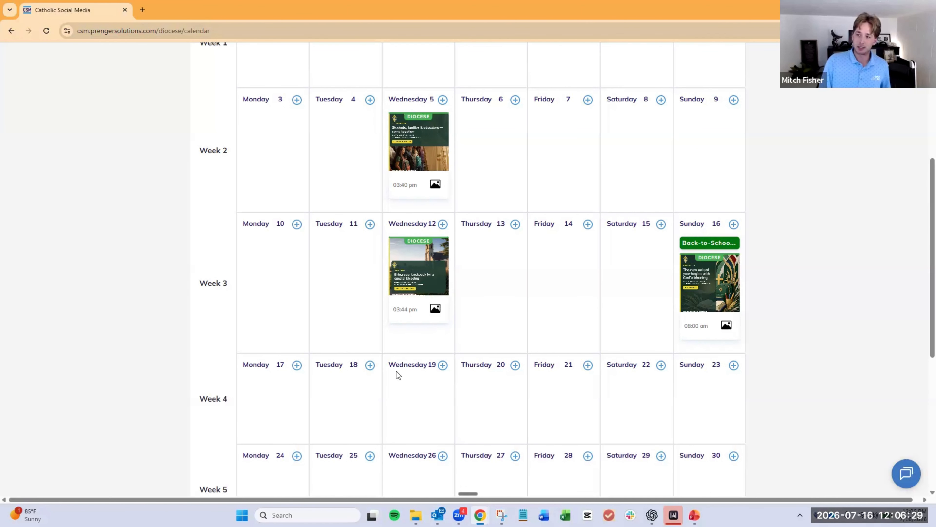
Step: Open the add options for Sunday, August 16 and dismiss them without choosing an action
click(734, 224)
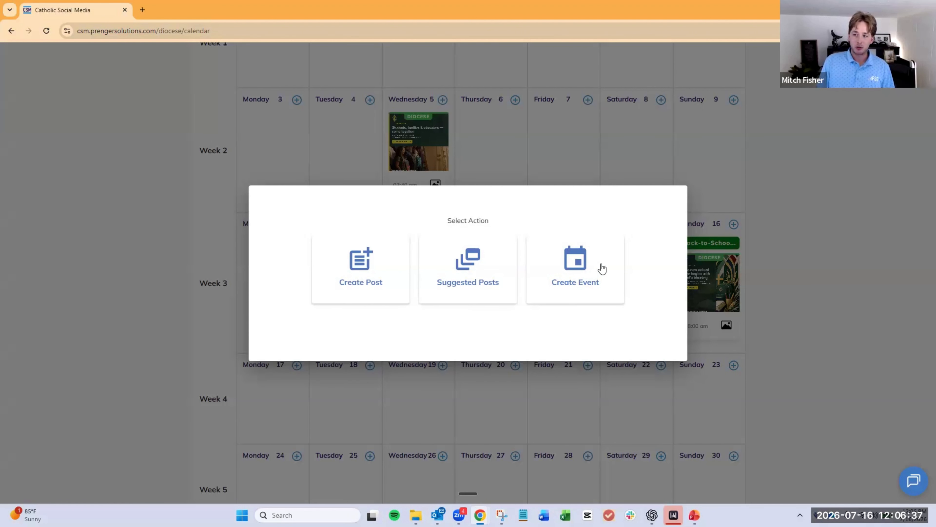
click(771, 253)
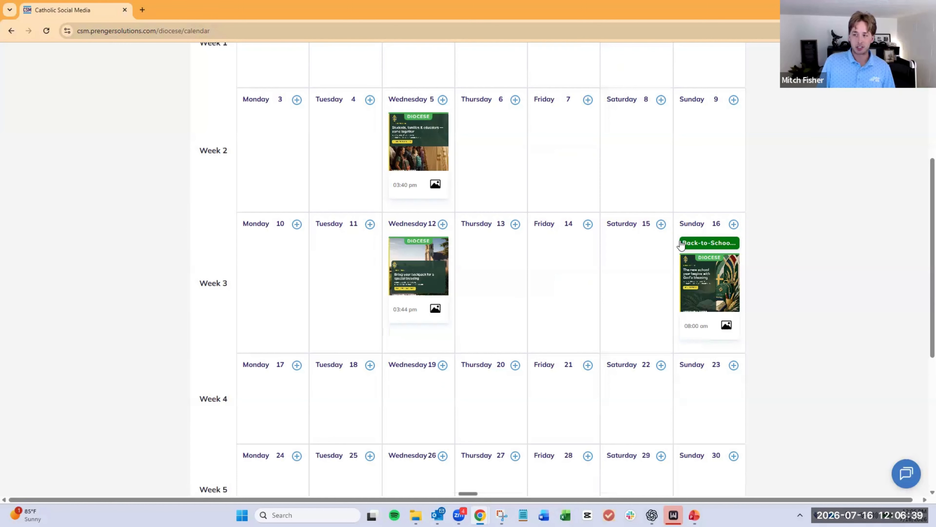
Step: Open the Back-to-School event on Sunday, August 16 for editing
click(711, 244)
scroll(462, 439, down, 5)
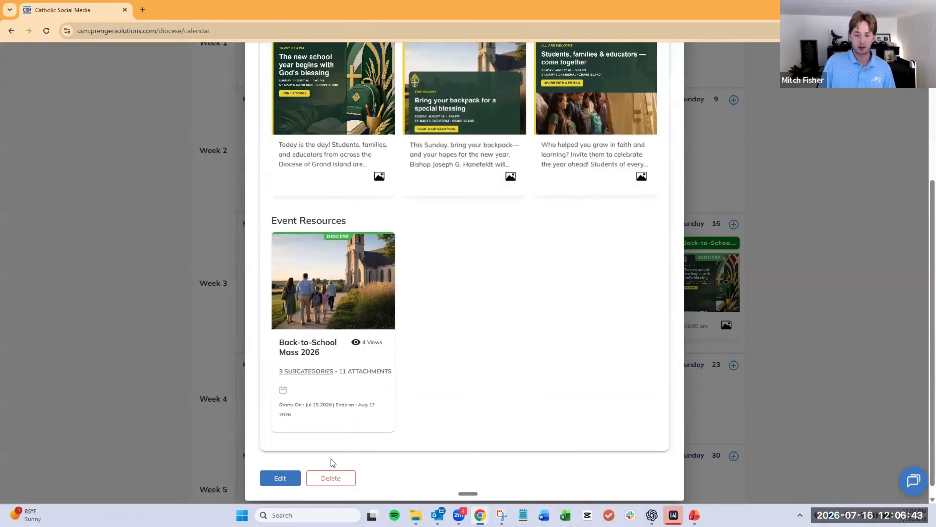
click(292, 466)
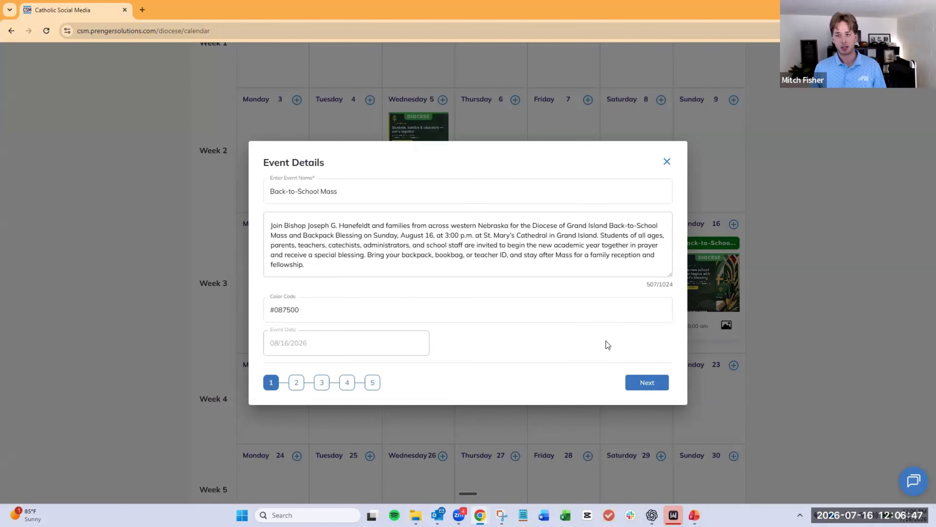
Step: Examine the event's name, description, color code and date without editing them
click(386, 196)
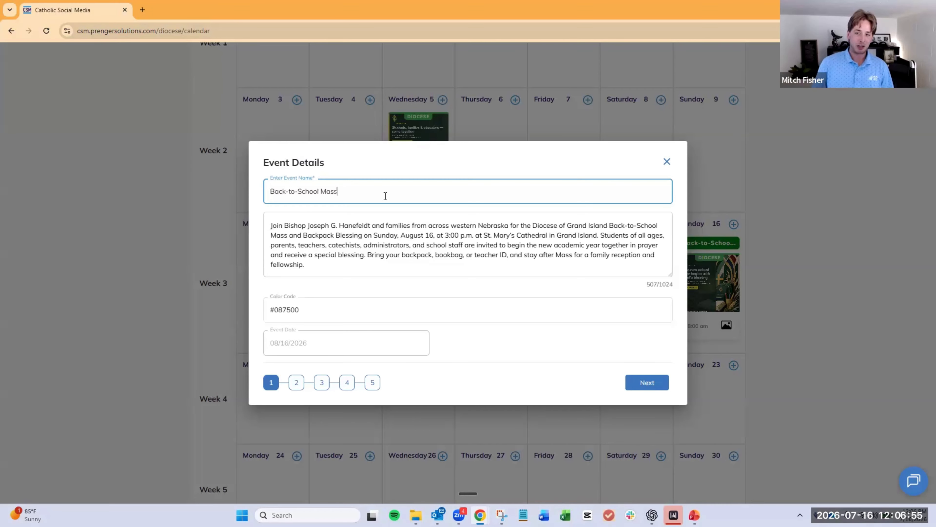
click(343, 273)
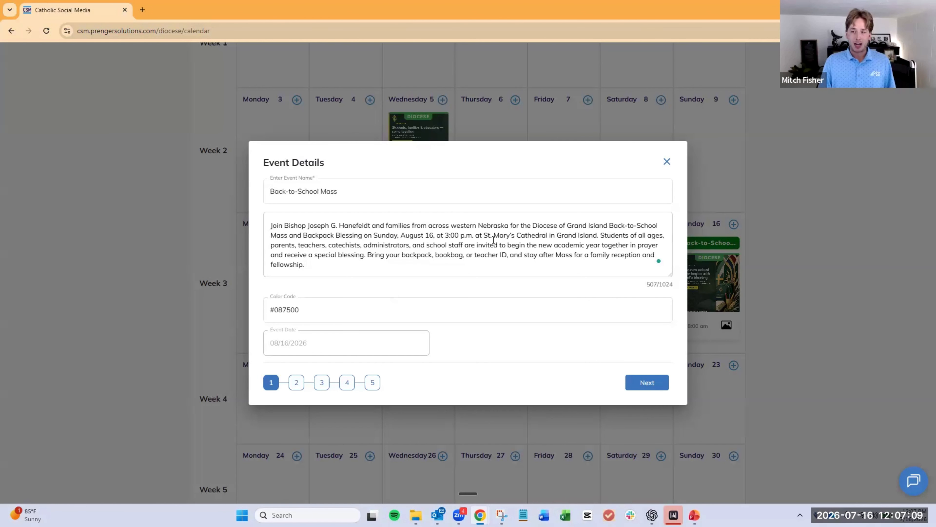
drag(485, 258, 477, 225)
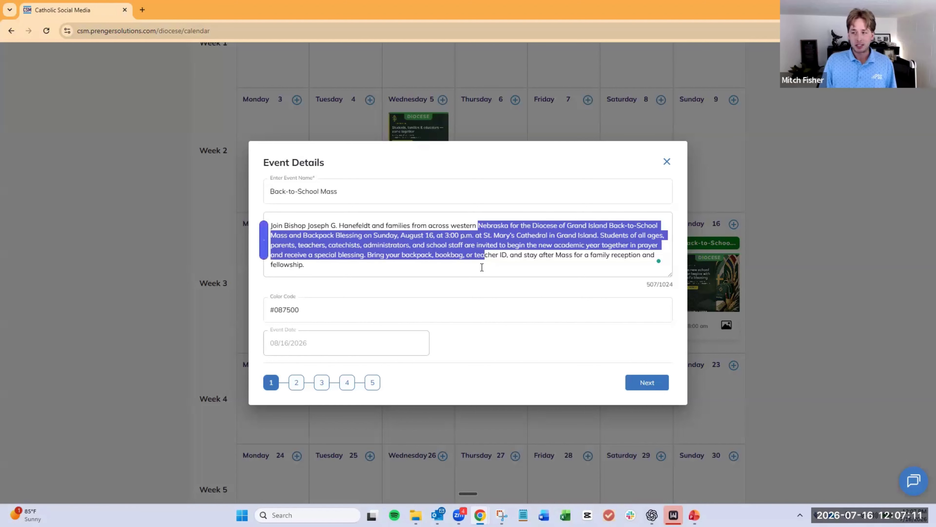
click(483, 268)
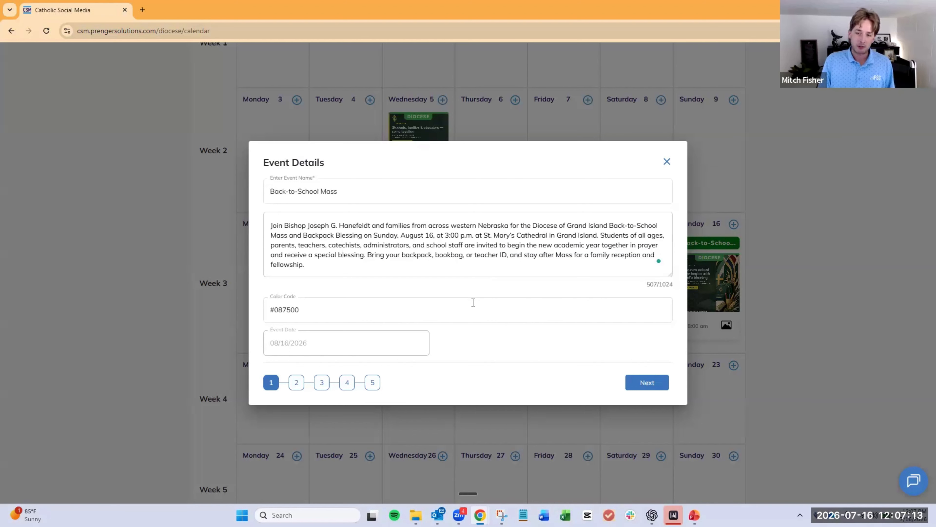
click(297, 313)
drag(297, 312, 274, 310)
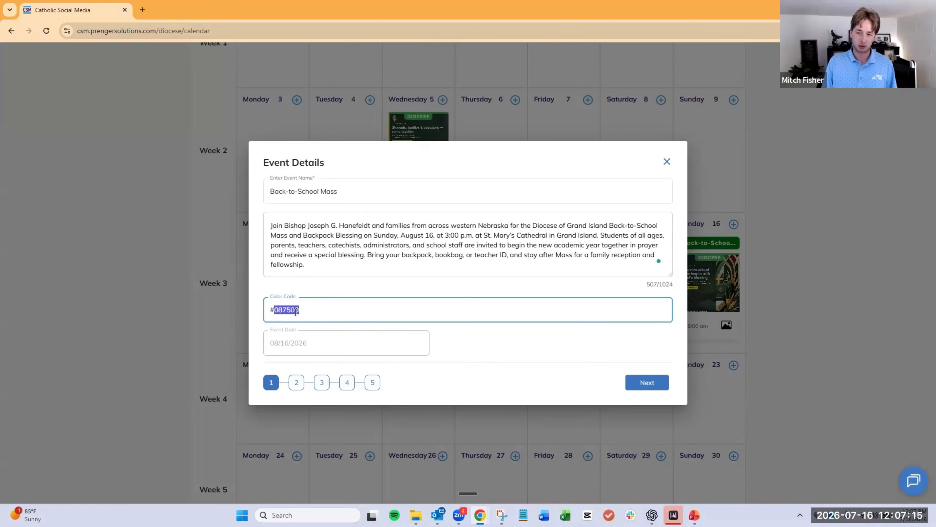
click(307, 309)
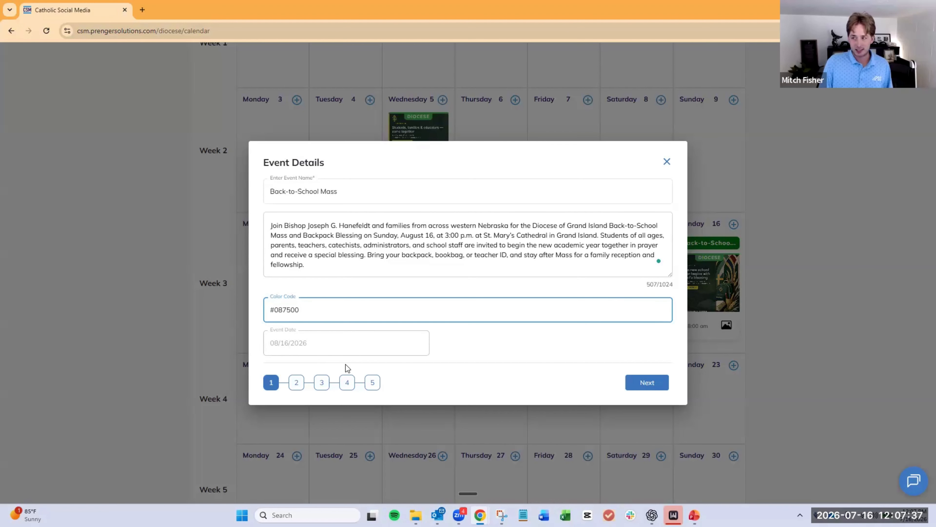
click(286, 338)
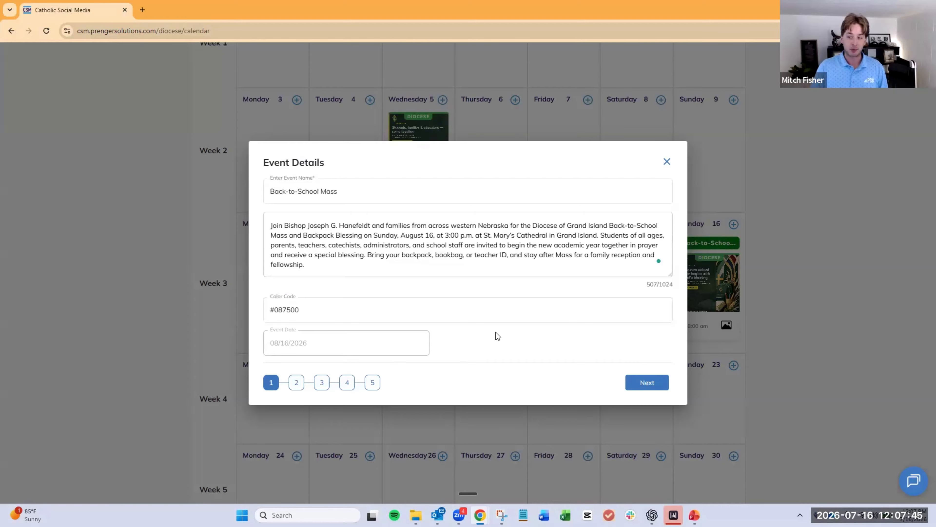
Step: Continue past the event details and content tags to the event's posts, leaving all tags unassigned
click(647, 382)
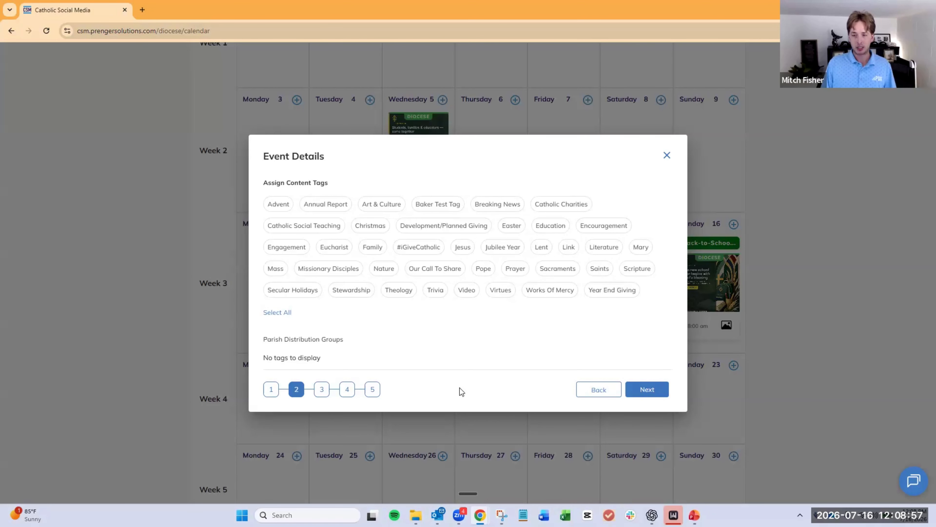
click(649, 393)
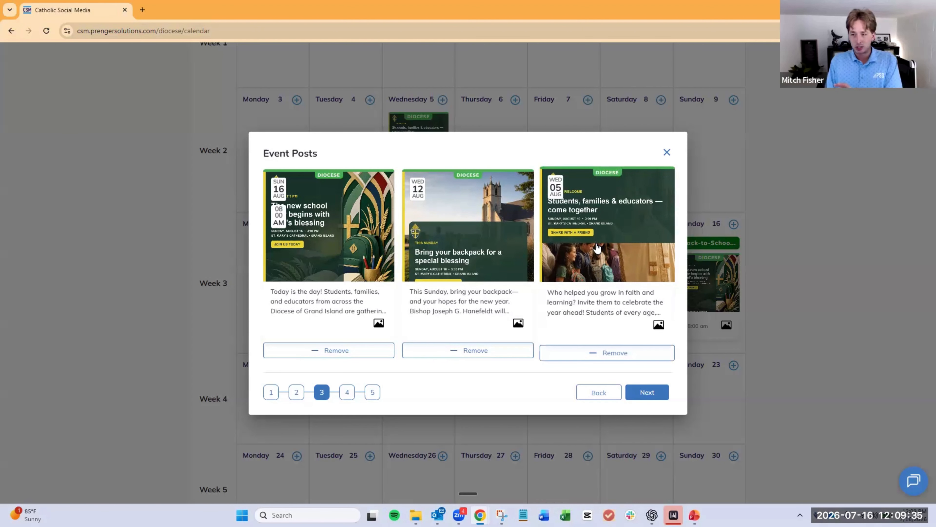
Step: Remove the August 5, August 12 and August 16 posts from the event and add them back
click(579, 351)
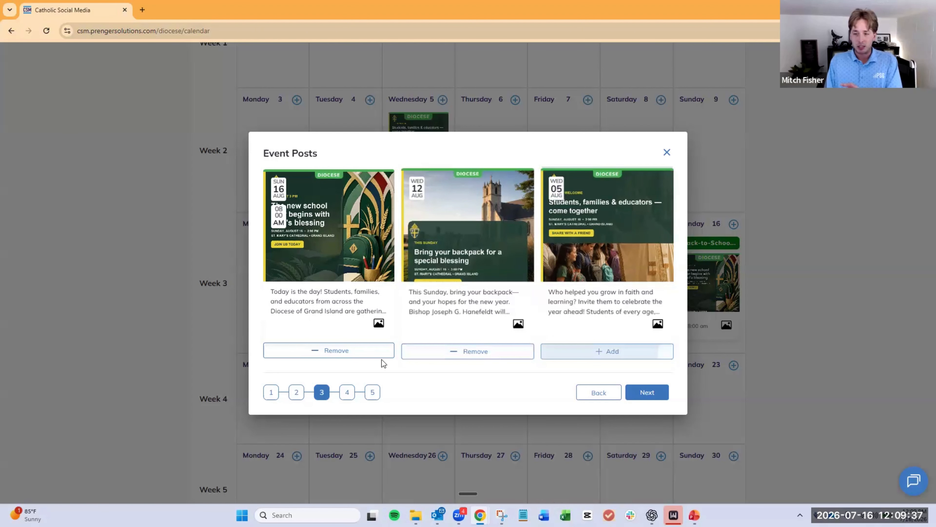
click(457, 351)
click(373, 355)
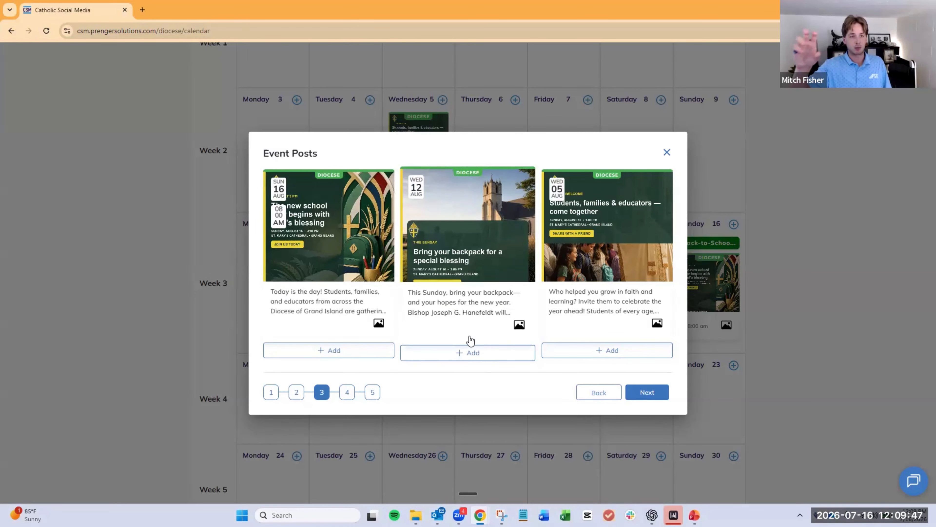
click(352, 352)
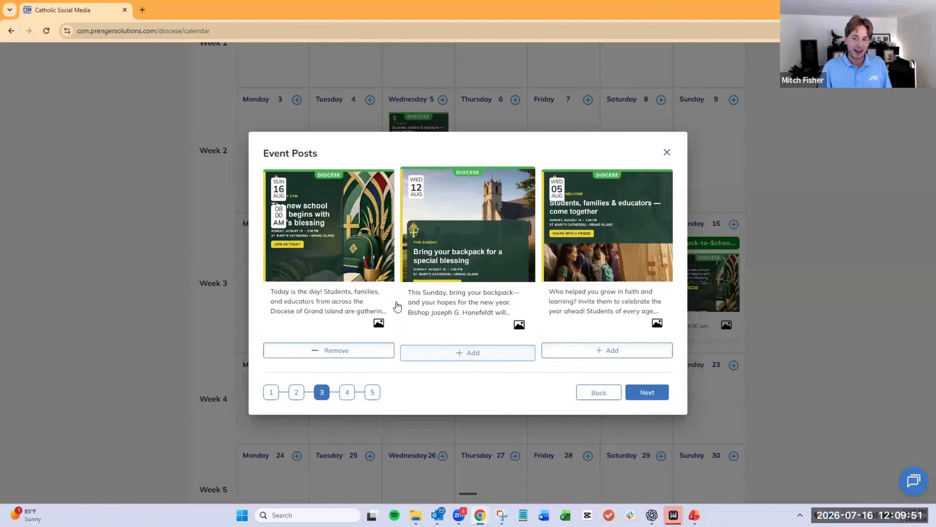
click(600, 348)
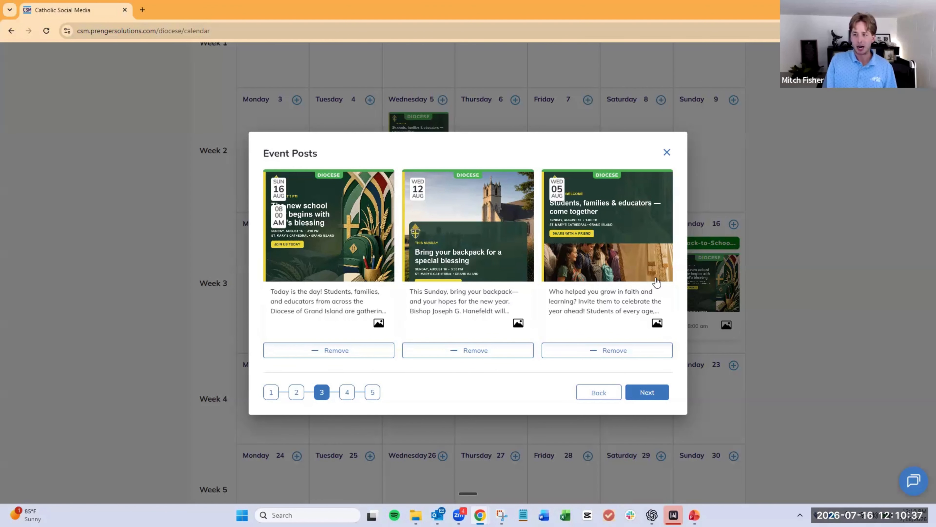
Step: Continue through the event posts and resources to the notification settings, keeping the Back-to-School Mass 2026 resource attached
click(653, 392)
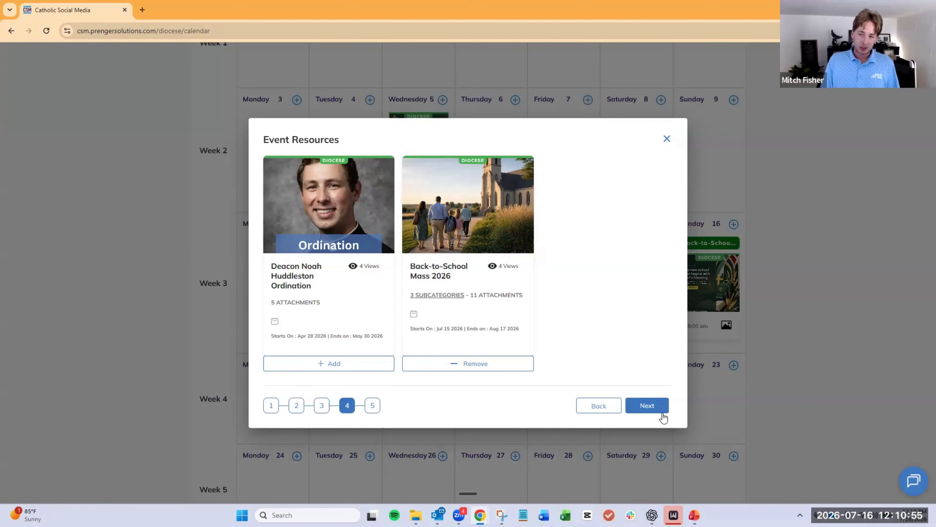
click(654, 408)
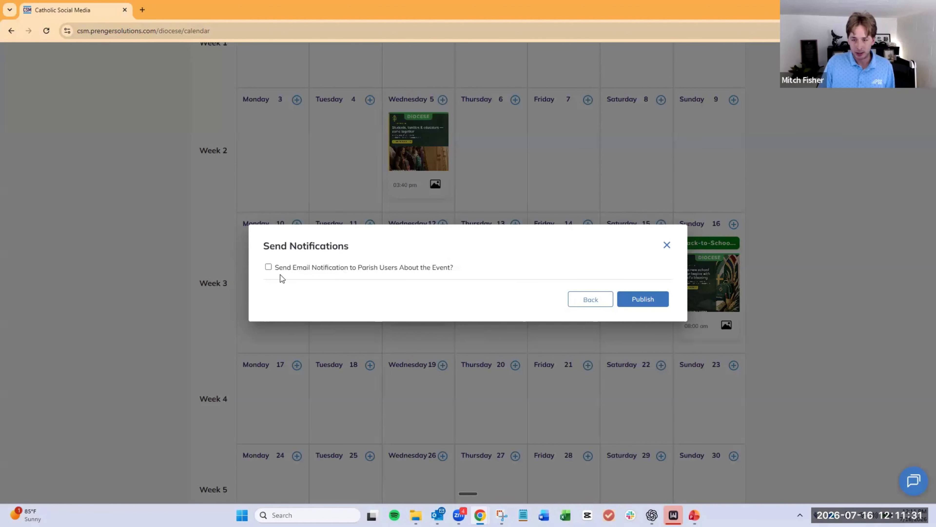
Step: Enable the email notification to parish users about the event and review its default message
click(269, 267)
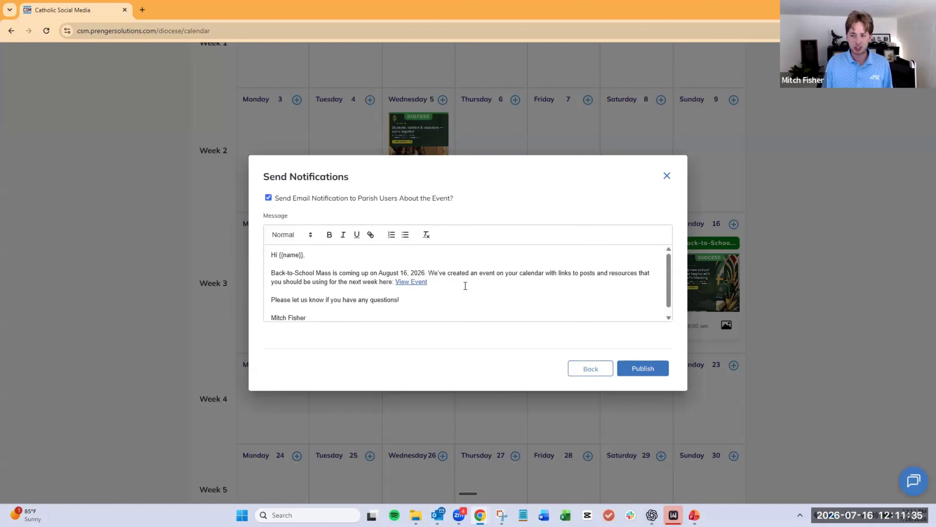
scroll(464, 288, down, 1)
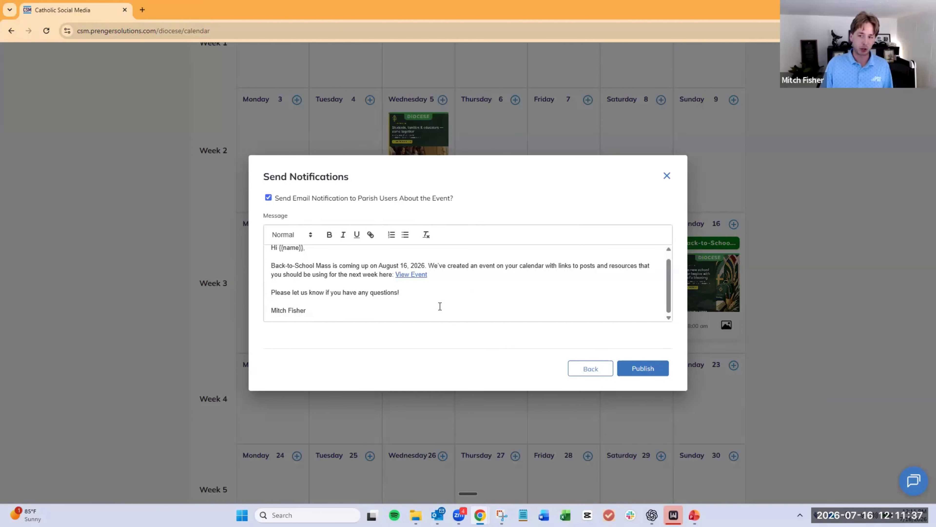
scroll(309, 323, up, 1)
click(310, 323)
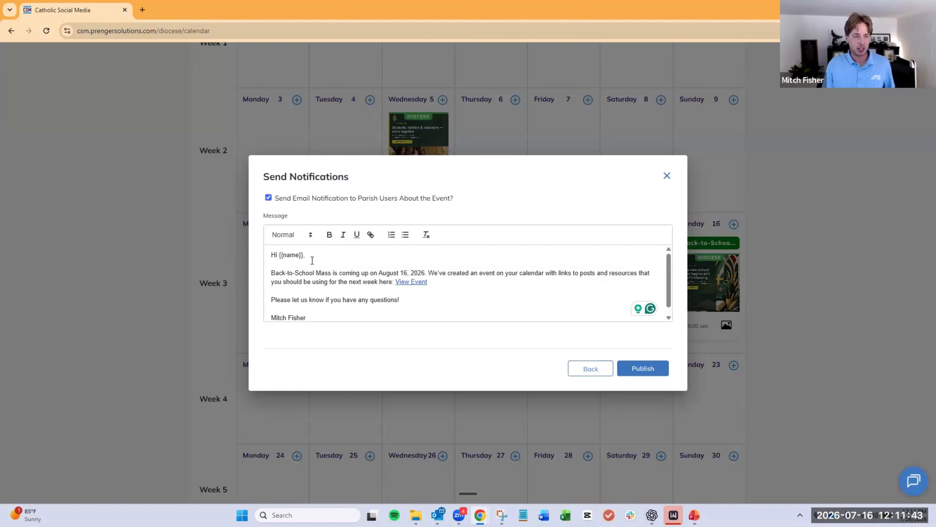
scroll(320, 282, down, 1)
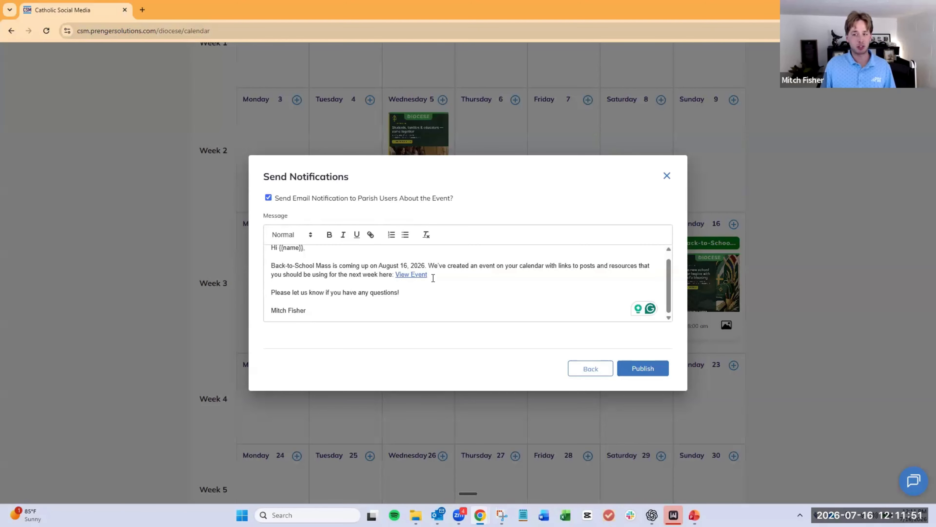
Step: Open the address of the View Event link for editing and save it without changes
click(405, 276)
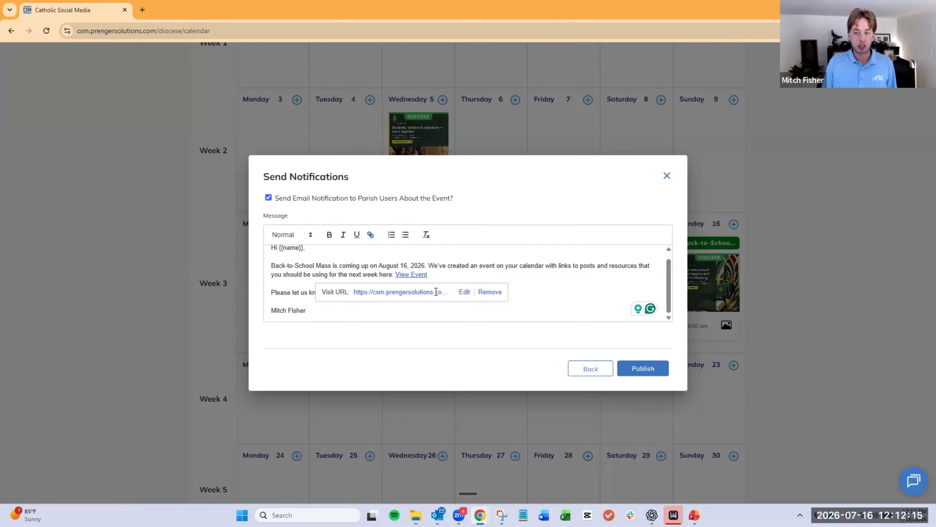
click(464, 292)
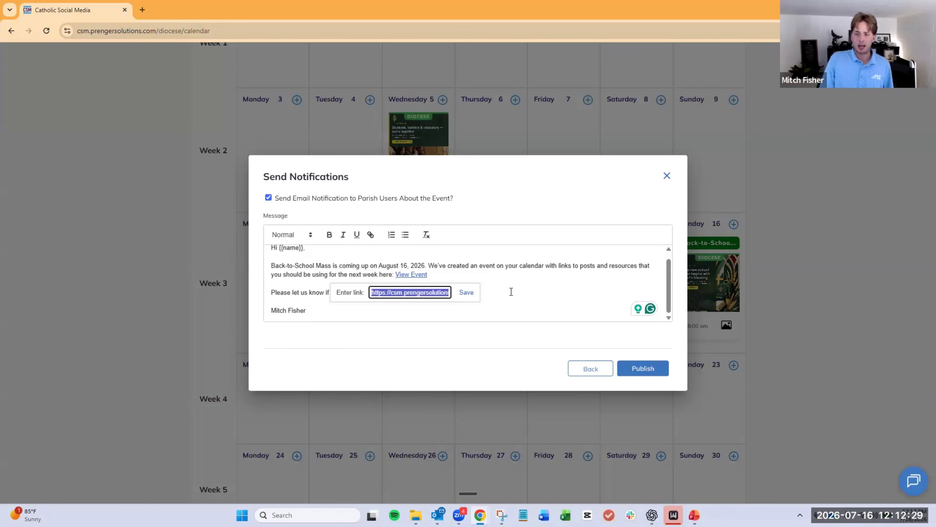
click(467, 292)
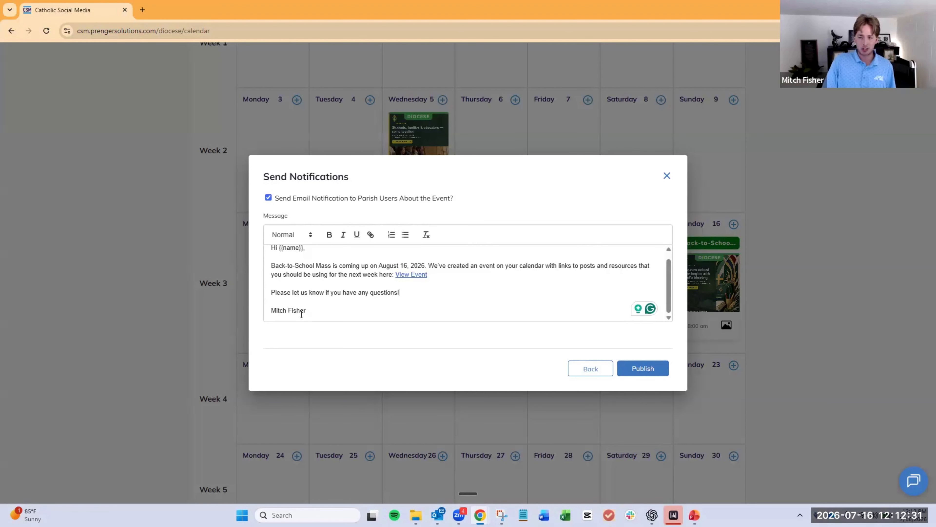
Step: Add the closing line "God bless," above the sender's name in the notification message and review the whole message
click(279, 301)
key(Return)
text(God bless,)
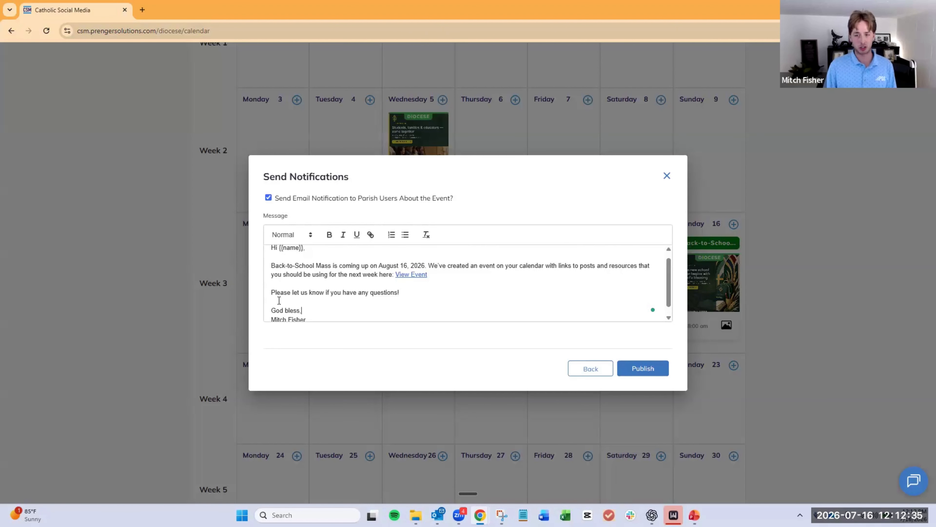
scroll(317, 306, down, 1)
scroll(376, 251, up, 2)
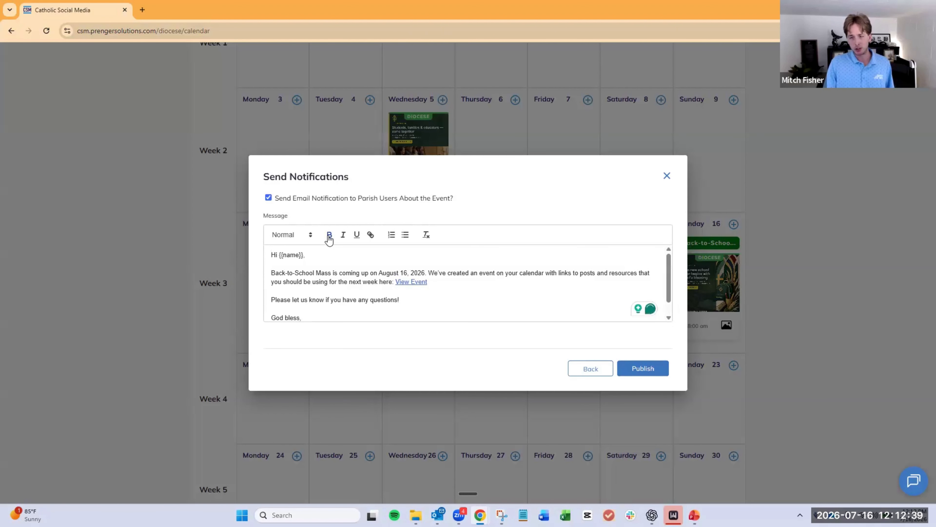
scroll(329, 236, down, 1)
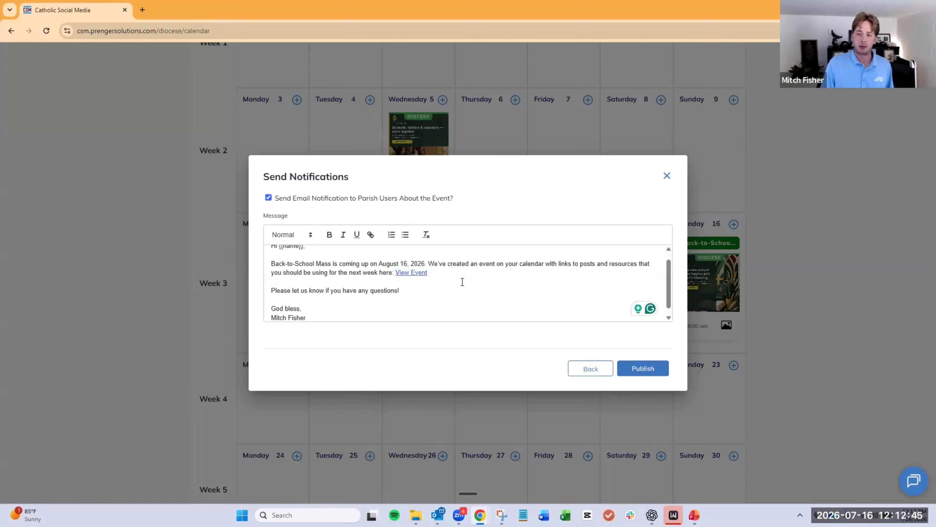
scroll(462, 282, down, 1)
click(422, 303)
scroll(476, 313, up, 1)
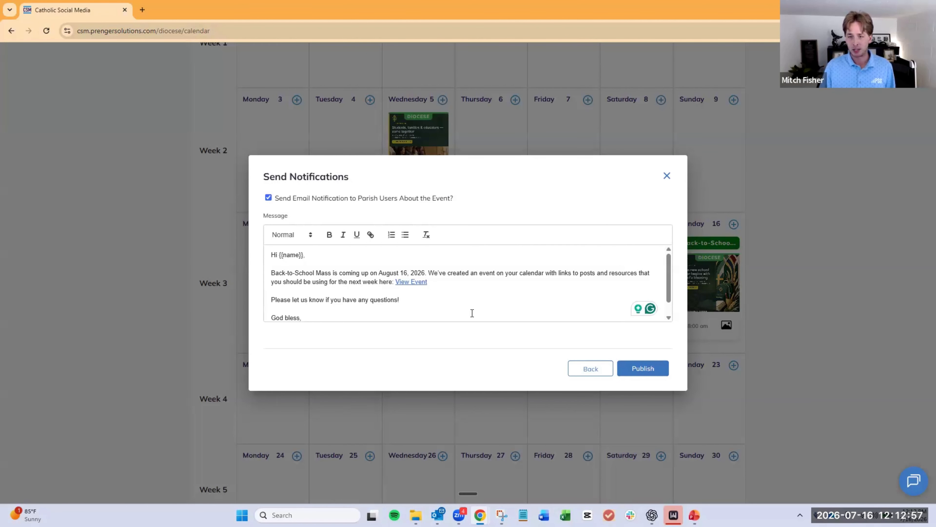
Step: Disable the email notification to parish users and publish the event update
click(268, 197)
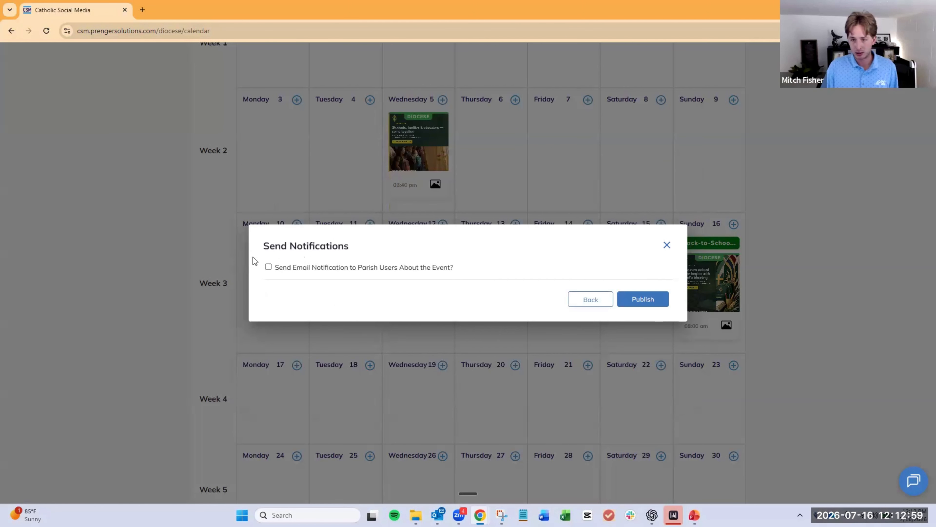
click(643, 303)
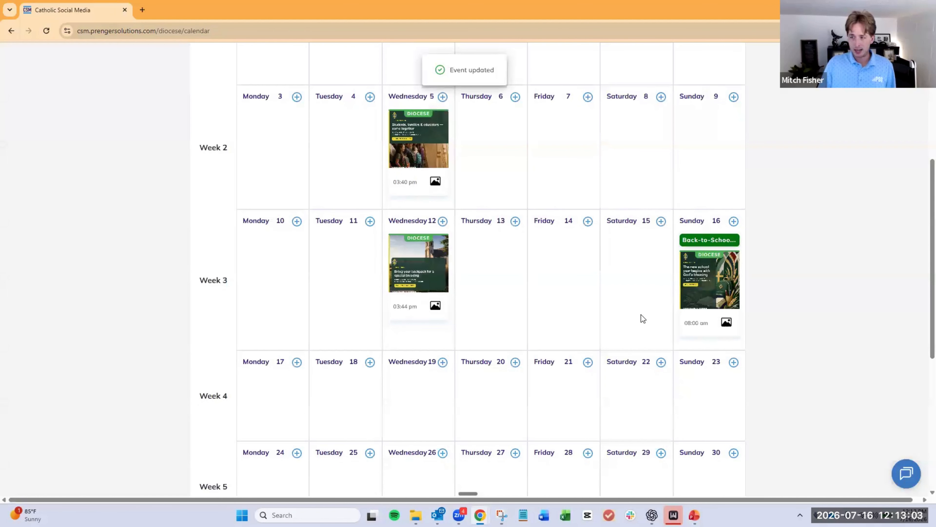
Step: Open the Back-to-School Mass event on Sunday 16 in the calendar and review its description, posts and resources
scroll(641, 314, down, 1)
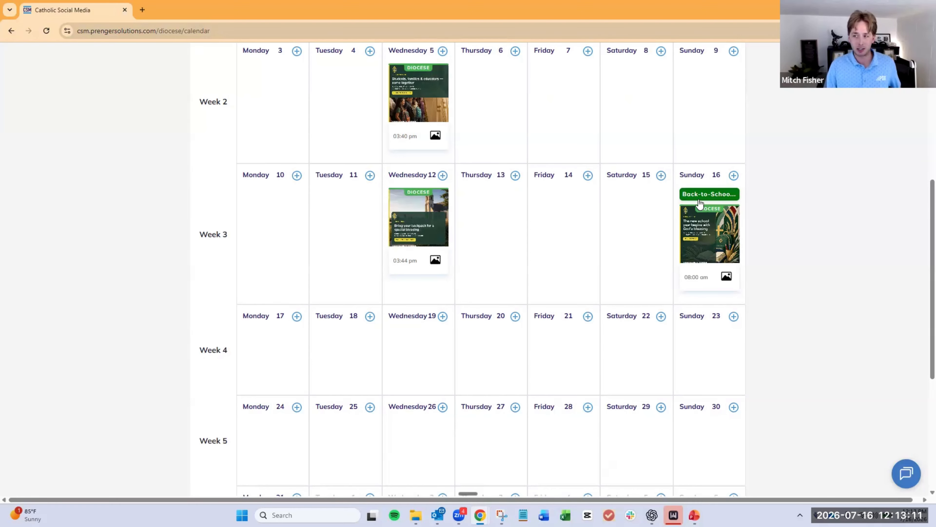
click(738, 234)
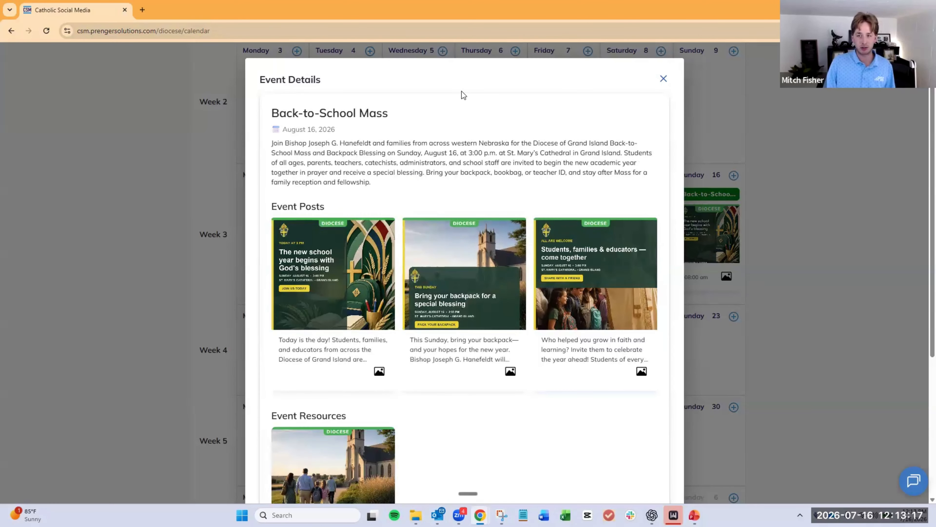
scroll(327, 192, down, 3)
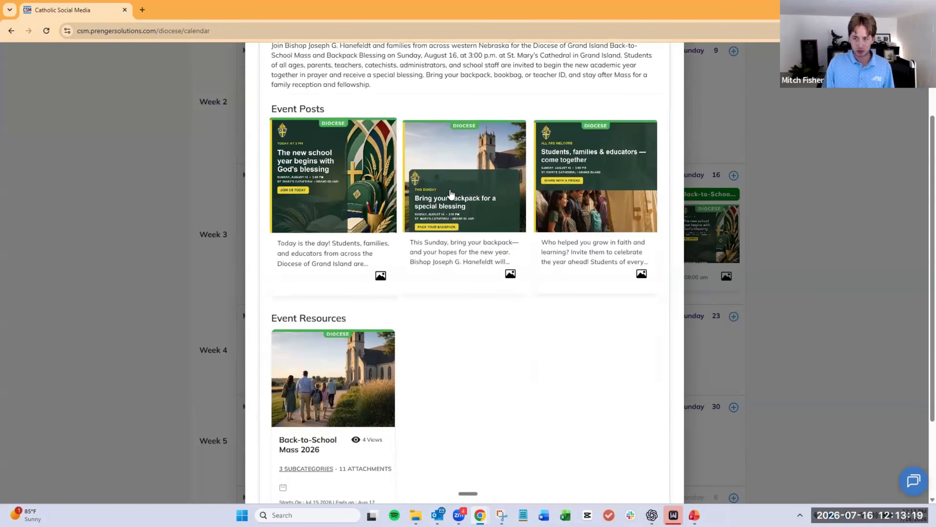
scroll(383, 296, down, 1)
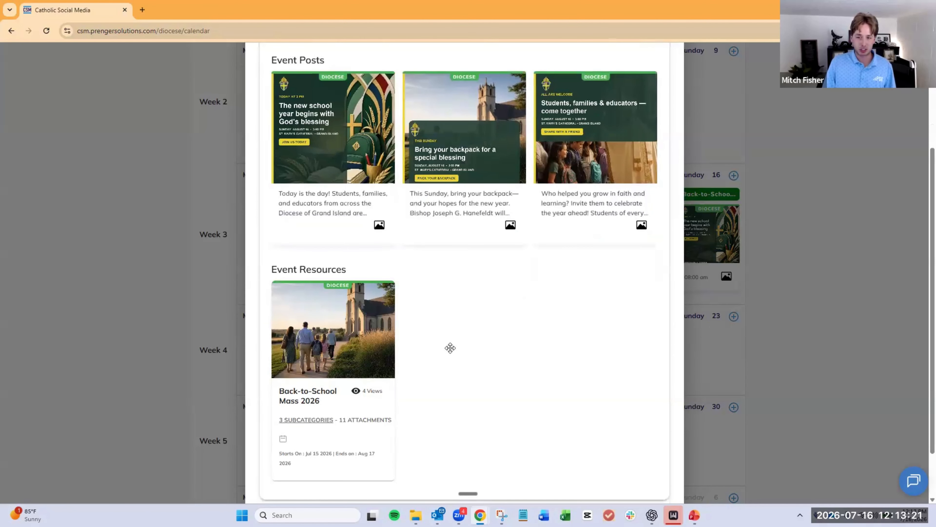
scroll(329, 420, down, 2)
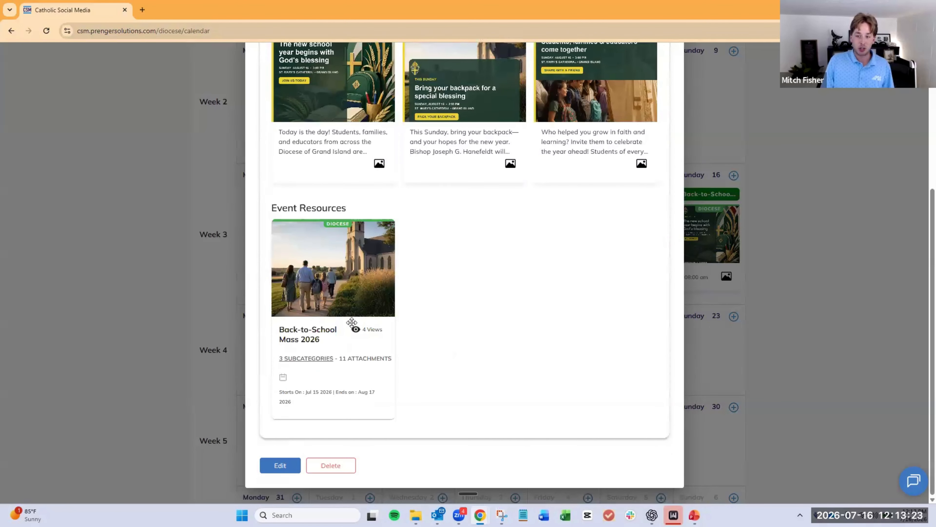
Step: Open the Back-to-School Mass 2026 resource from the event and review the files in its Prayer Cards subcategory
click(303, 334)
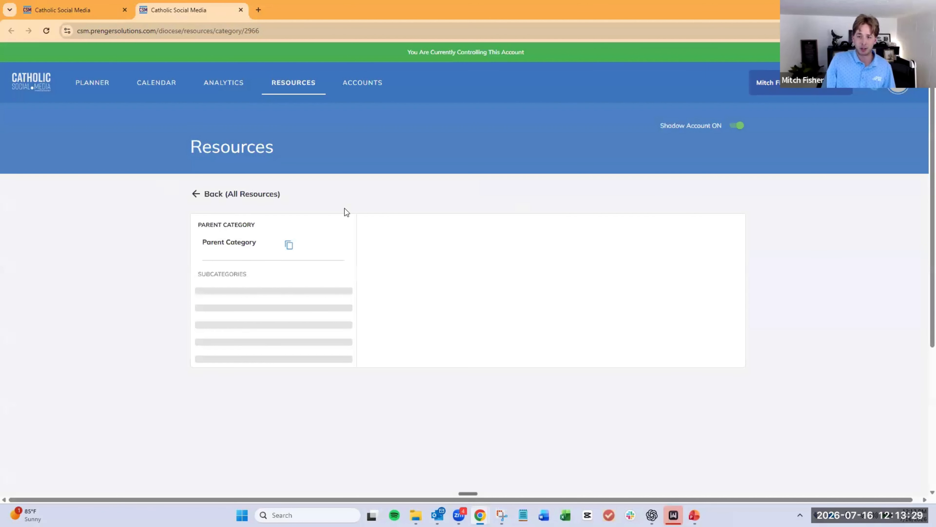
scroll(356, 201, down, 3)
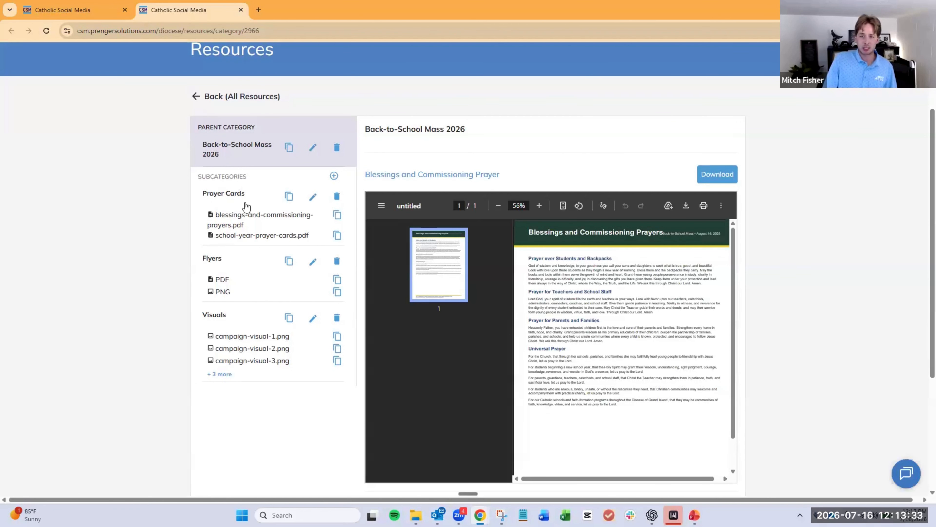
click(228, 193)
scroll(296, 345, down, 3)
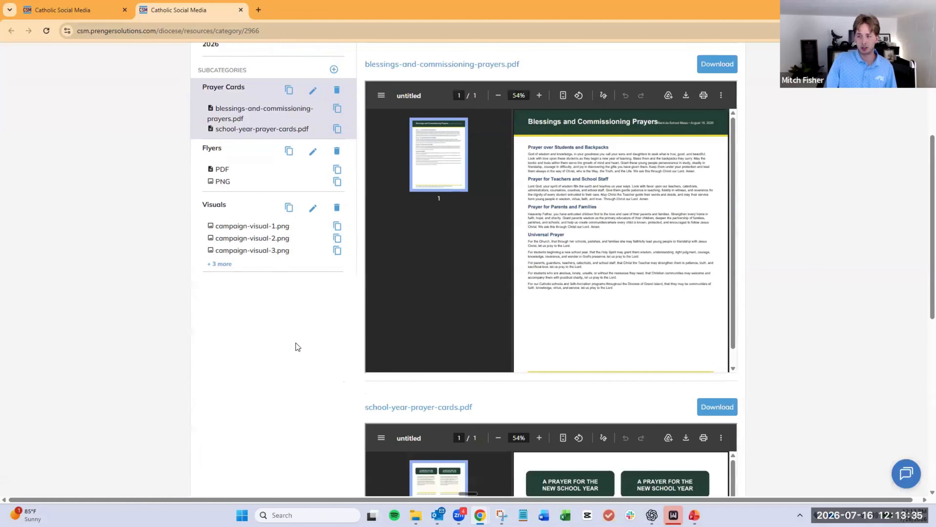
scroll(296, 342, down, 5)
Step: Review the files in the Flyers and Visuals subcategories of the Back-to-School Mass 2026 resource
scroll(258, 313, up, 10)
click(216, 268)
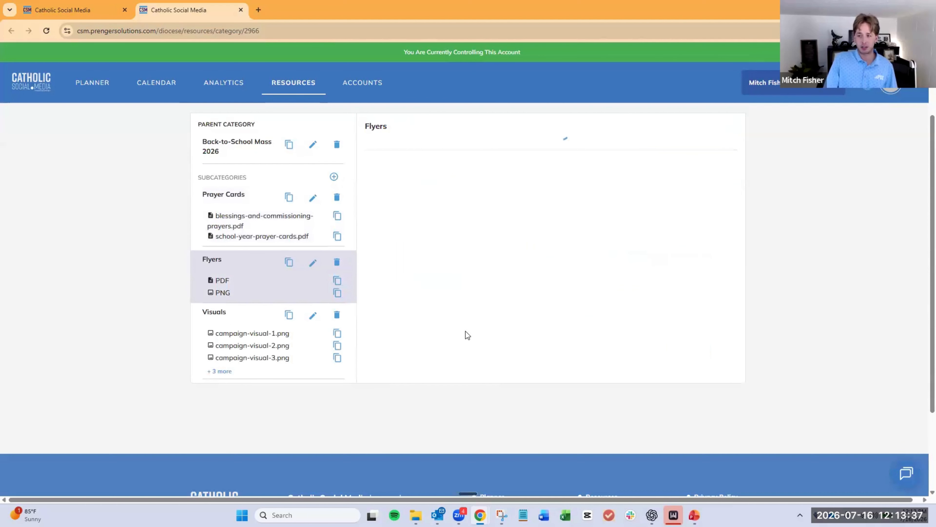
scroll(311, 377, down, 10)
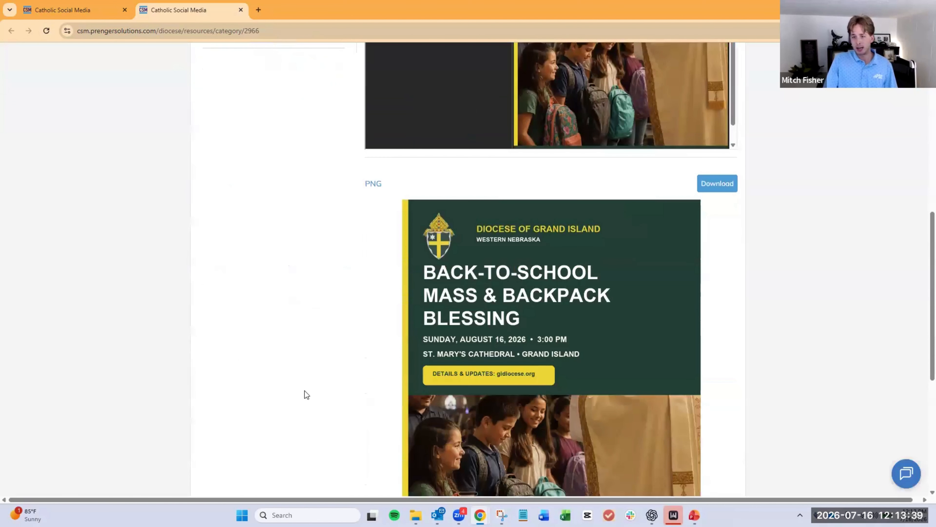
scroll(305, 391, up, 10)
click(252, 273)
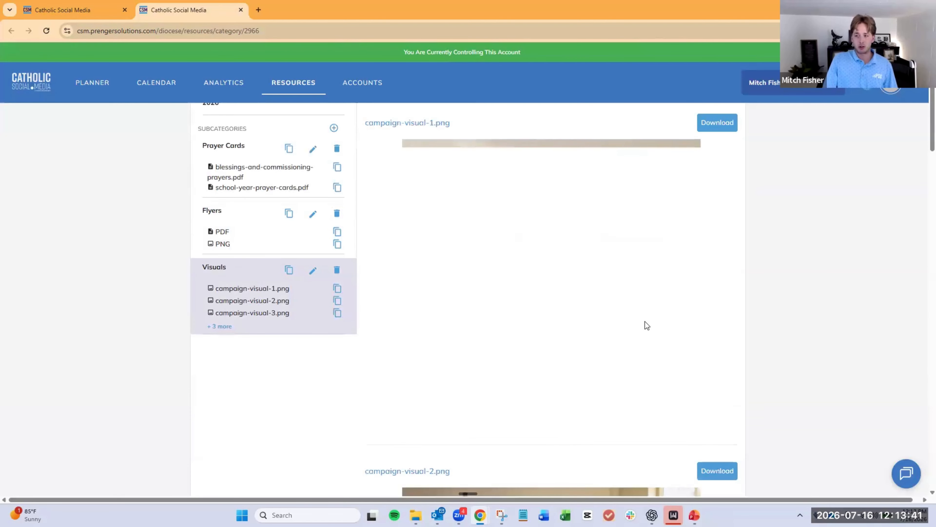
scroll(626, 332, down, 4)
scroll(604, 342, up, 6)
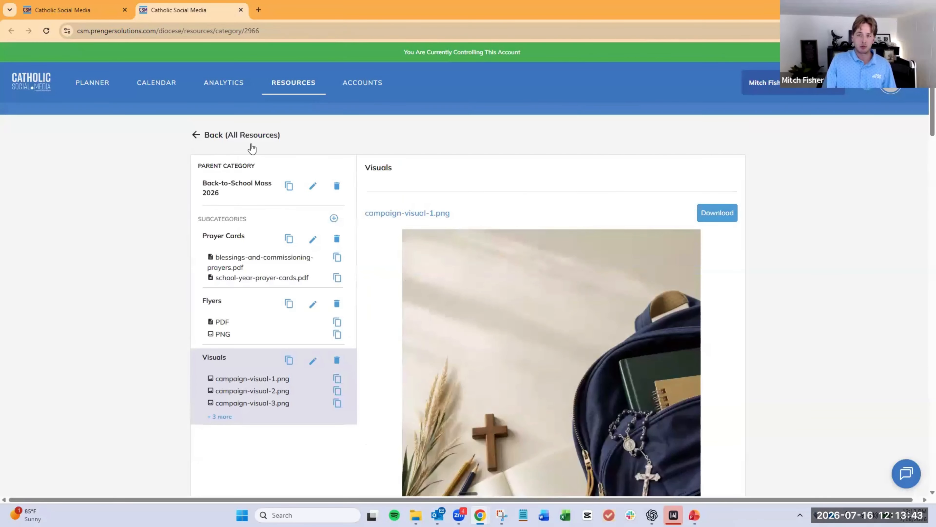
Step: Leave the resource category and return to the Back-to-School Mass event details to view its posts
click(242, 137)
click(68, 8)
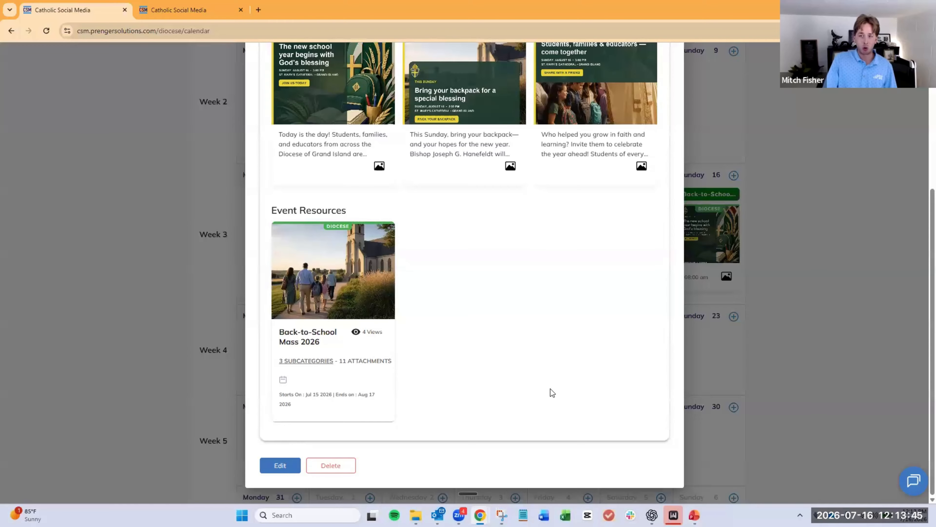
scroll(552, 392, up, 4)
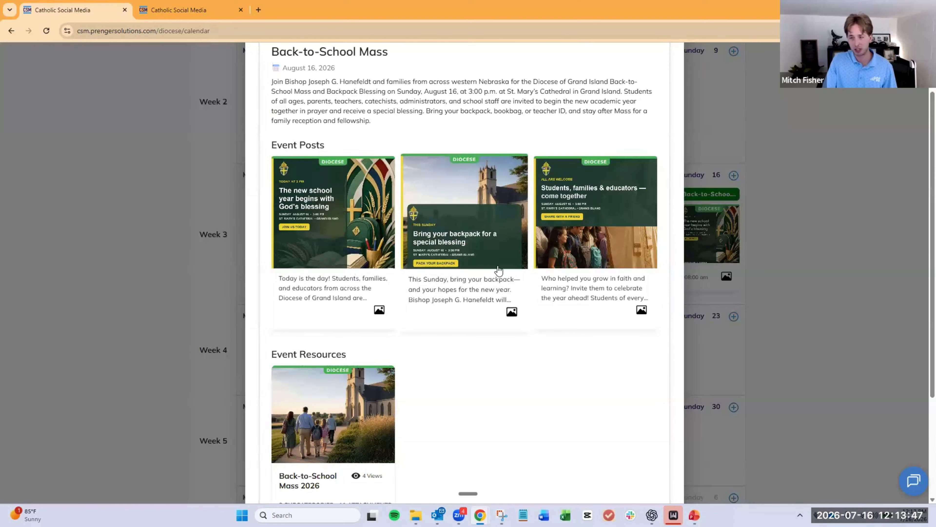